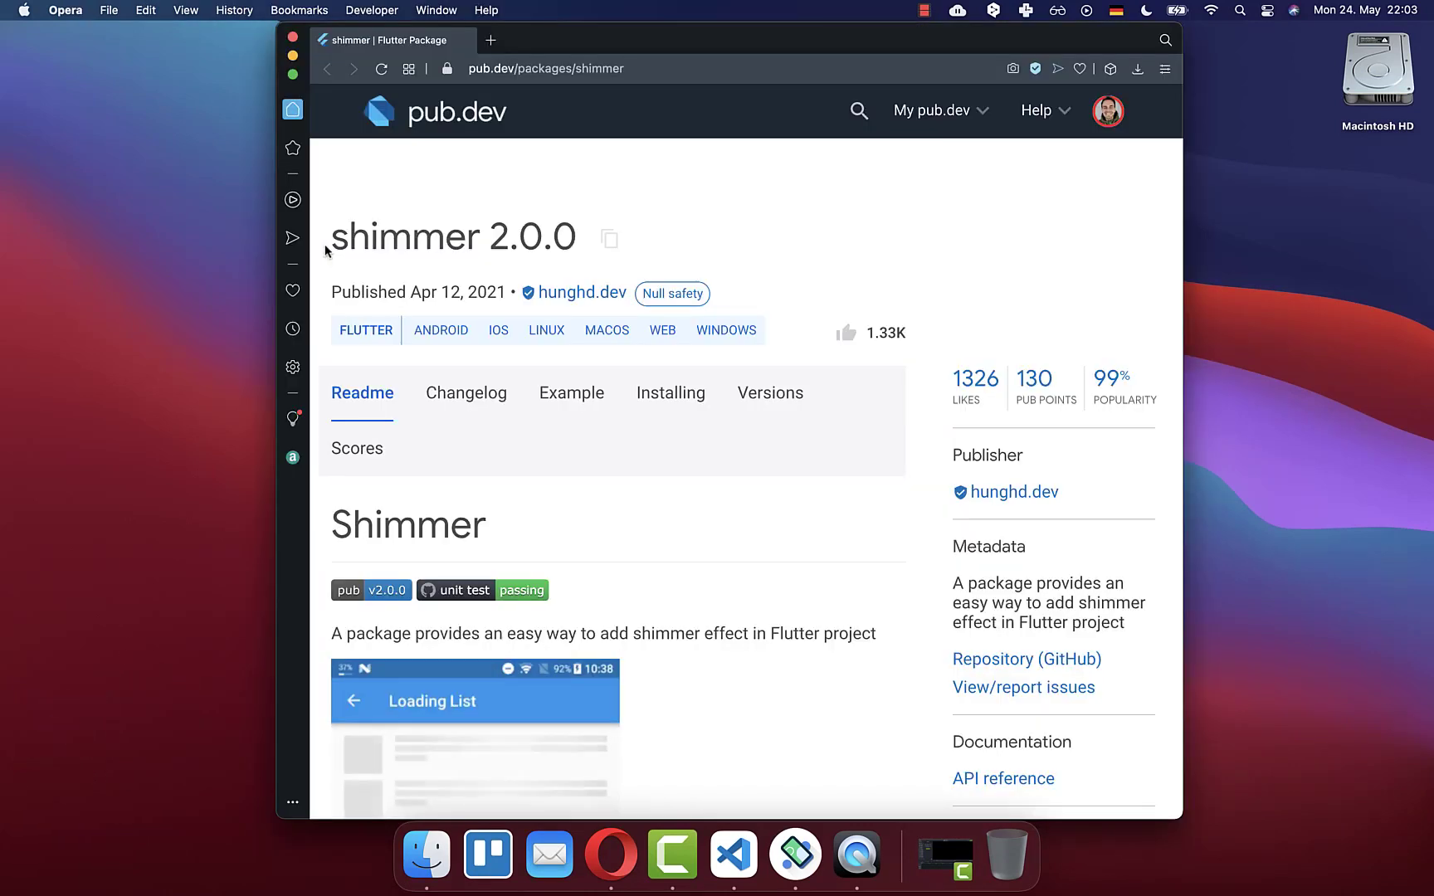
In pubspec.yaml, highlight the shimmer dependency, the flutter section and the assets declaration
{"action": "left_click_drag", "start_coordinate": [330, 239], "coordinate": [426, 244]}
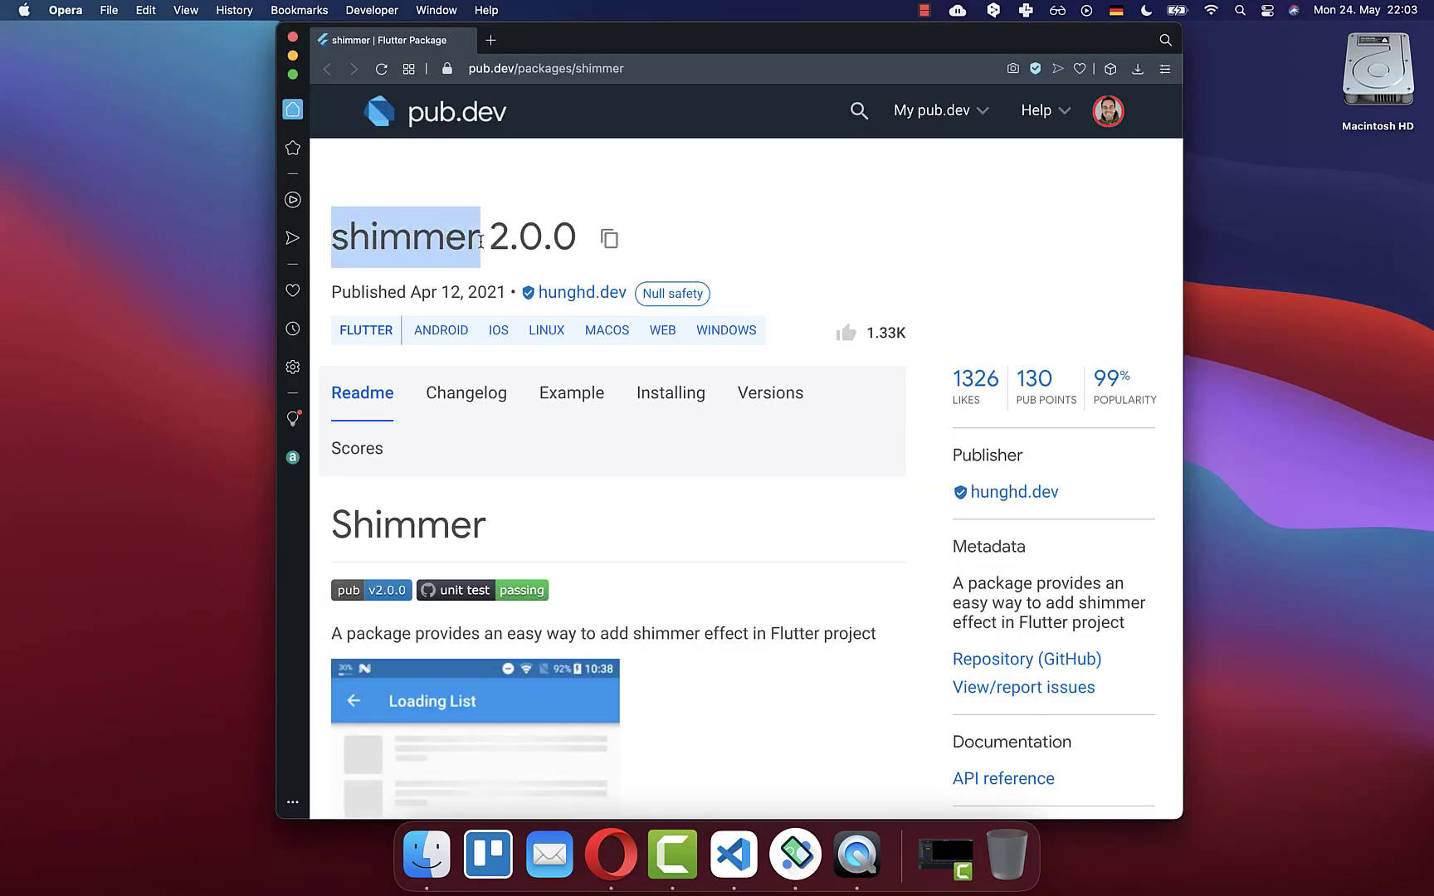
{"action": "scroll", "coordinate": [482, 241], "scroll_direction": "down", "scroll_amount": 3}
{"action": "scroll", "coordinate": [480, 242], "scroll_direction": "down", "scroll_amount": 3}
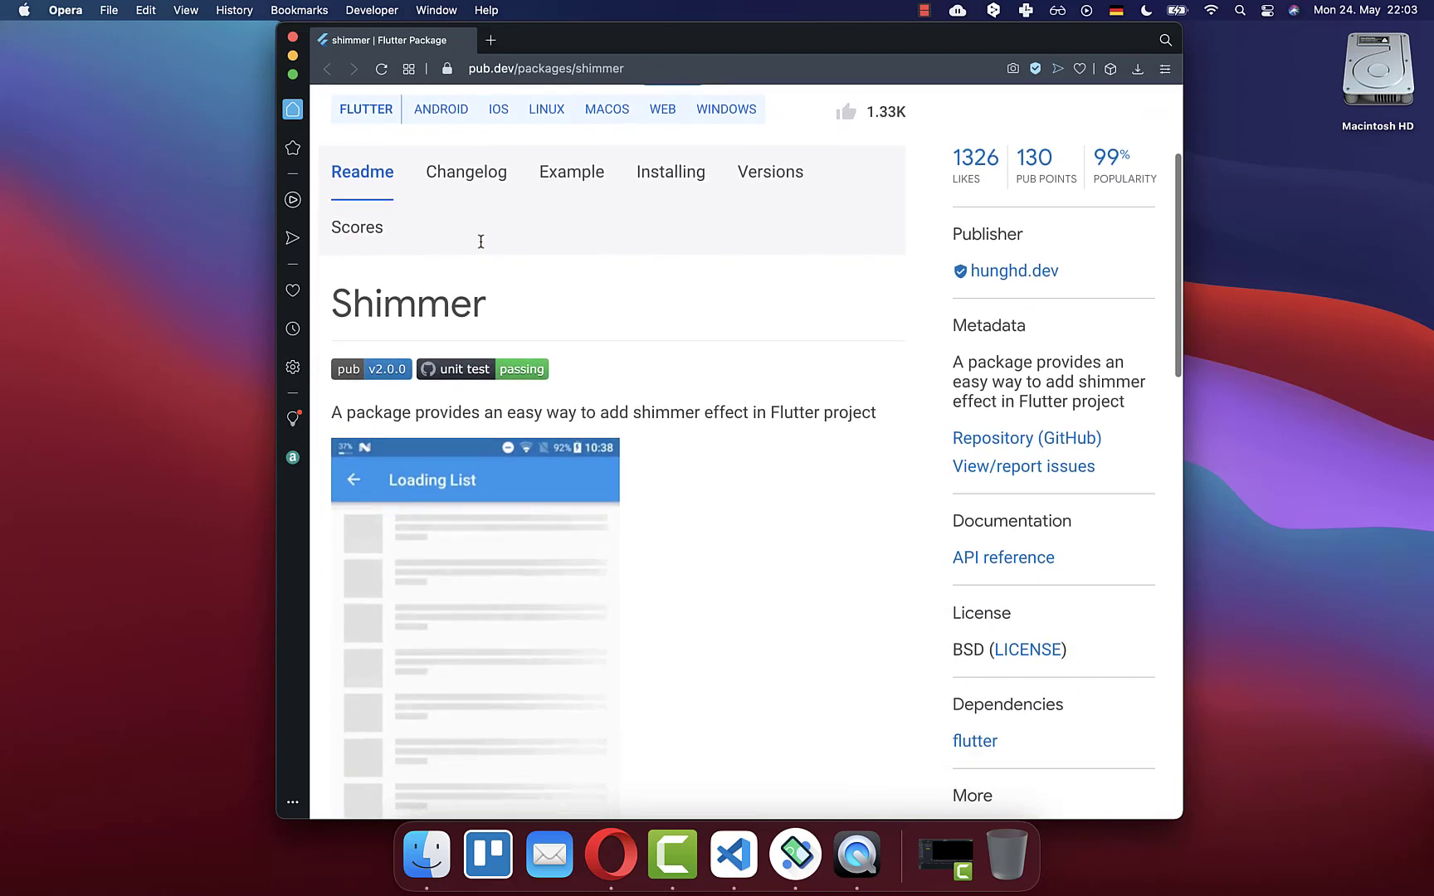
{"action": "scroll", "coordinate": [480, 240], "scroll_direction": "down", "scroll_amount": 1}
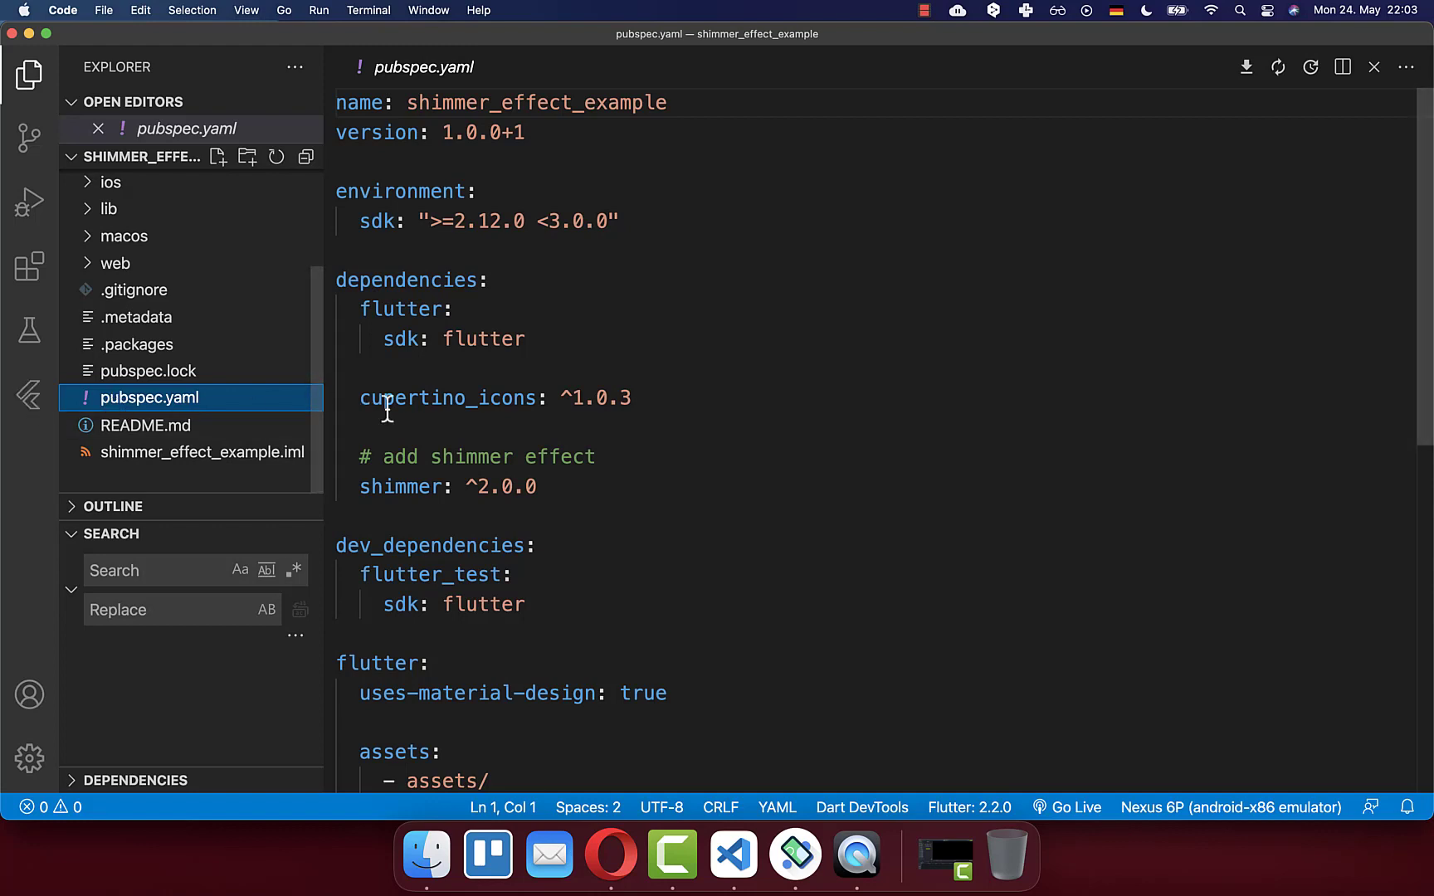
{"action": "scroll", "coordinate": [387, 412], "scroll_direction": "down", "scroll_amount": 1}
{"action": "left_click_drag", "start_coordinate": [491, 273], "coordinate": [331, 282]}
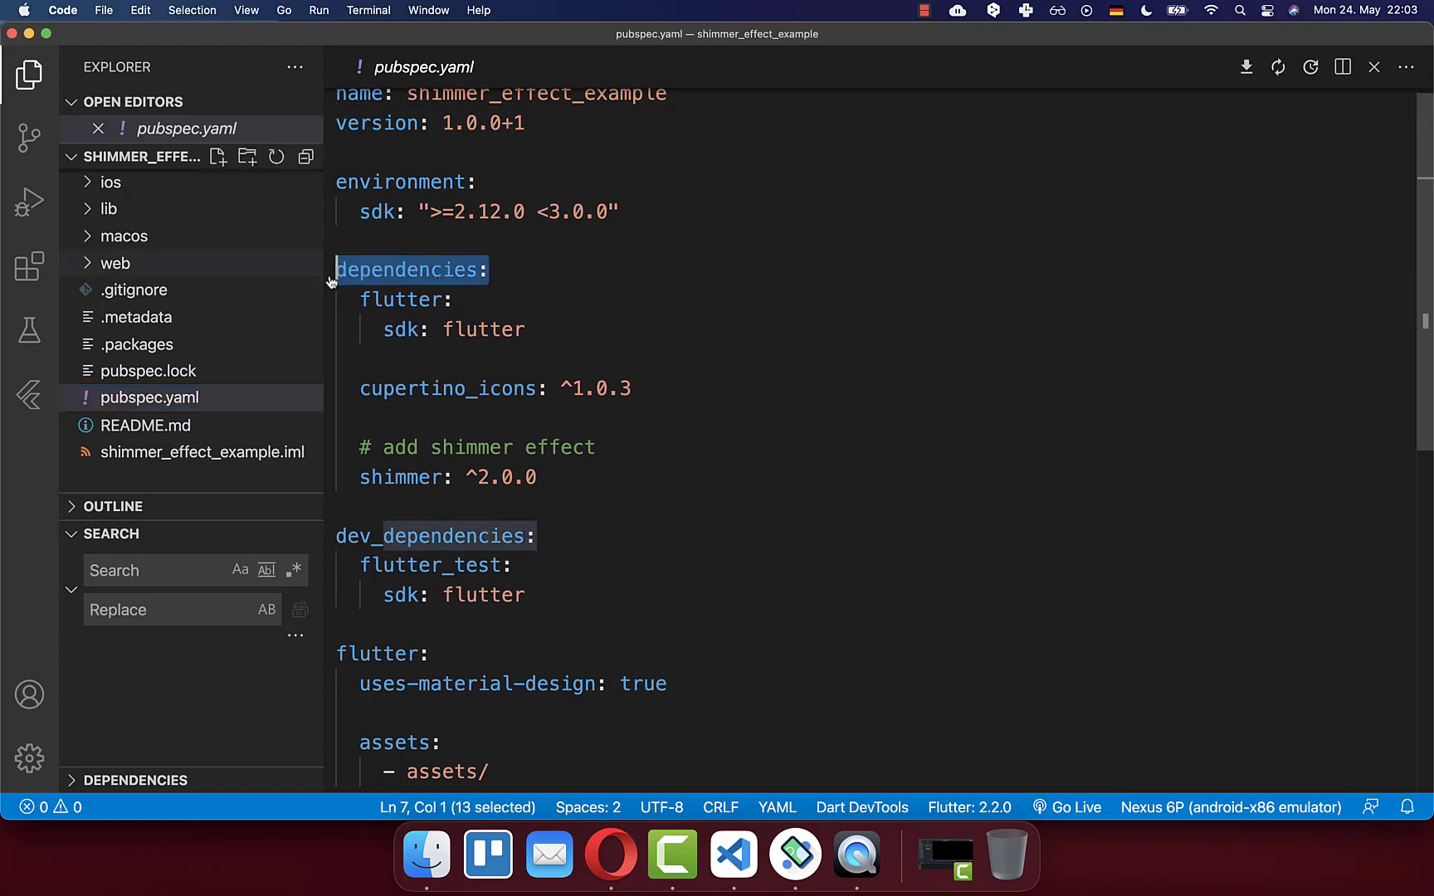
{"action": "left_click_drag", "start_coordinate": [557, 476], "coordinate": [396, 476]}
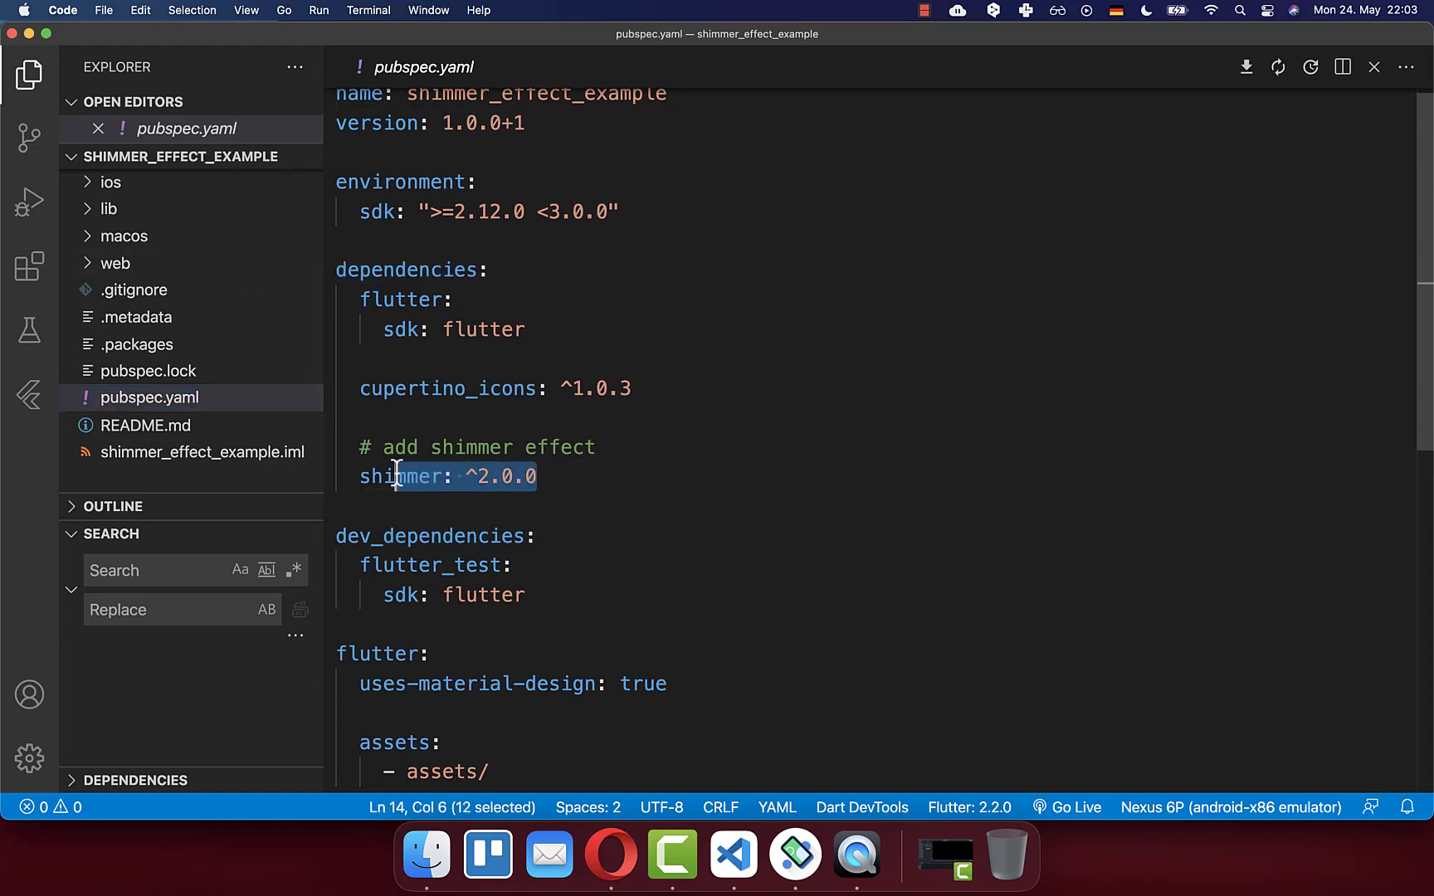
{"action": "left_click", "coordinate": [572, 477]}
{"action": "scroll", "coordinate": [632, 320], "scroll_direction": "down", "scroll_amount": 2}
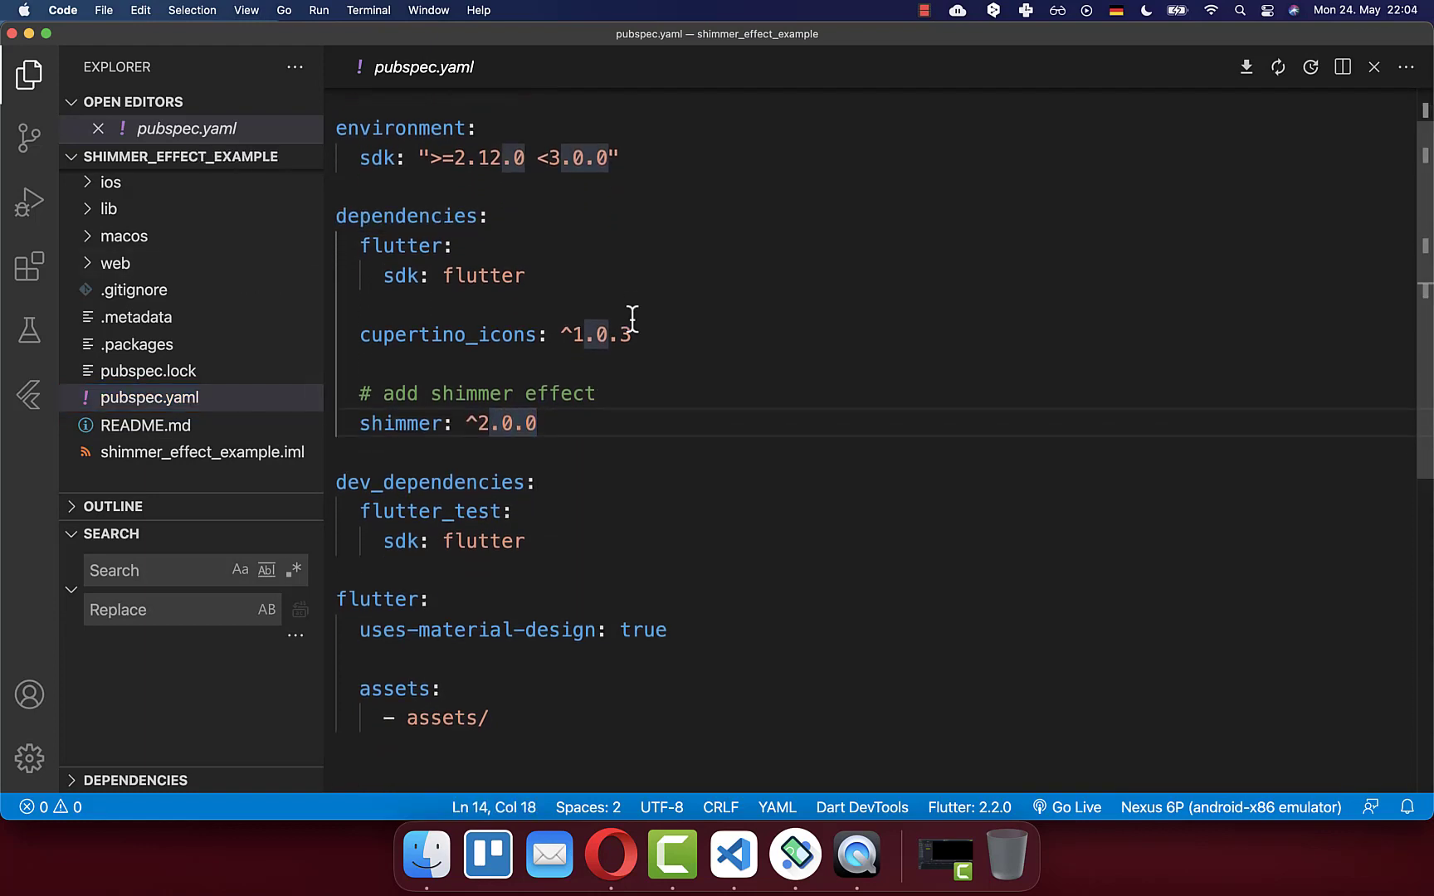
{"action": "scroll", "coordinate": [476, 414], "scroll_direction": "down", "scroll_amount": 5}
{"action": "left_click_drag", "start_coordinate": [444, 451], "coordinate": [263, 458]}
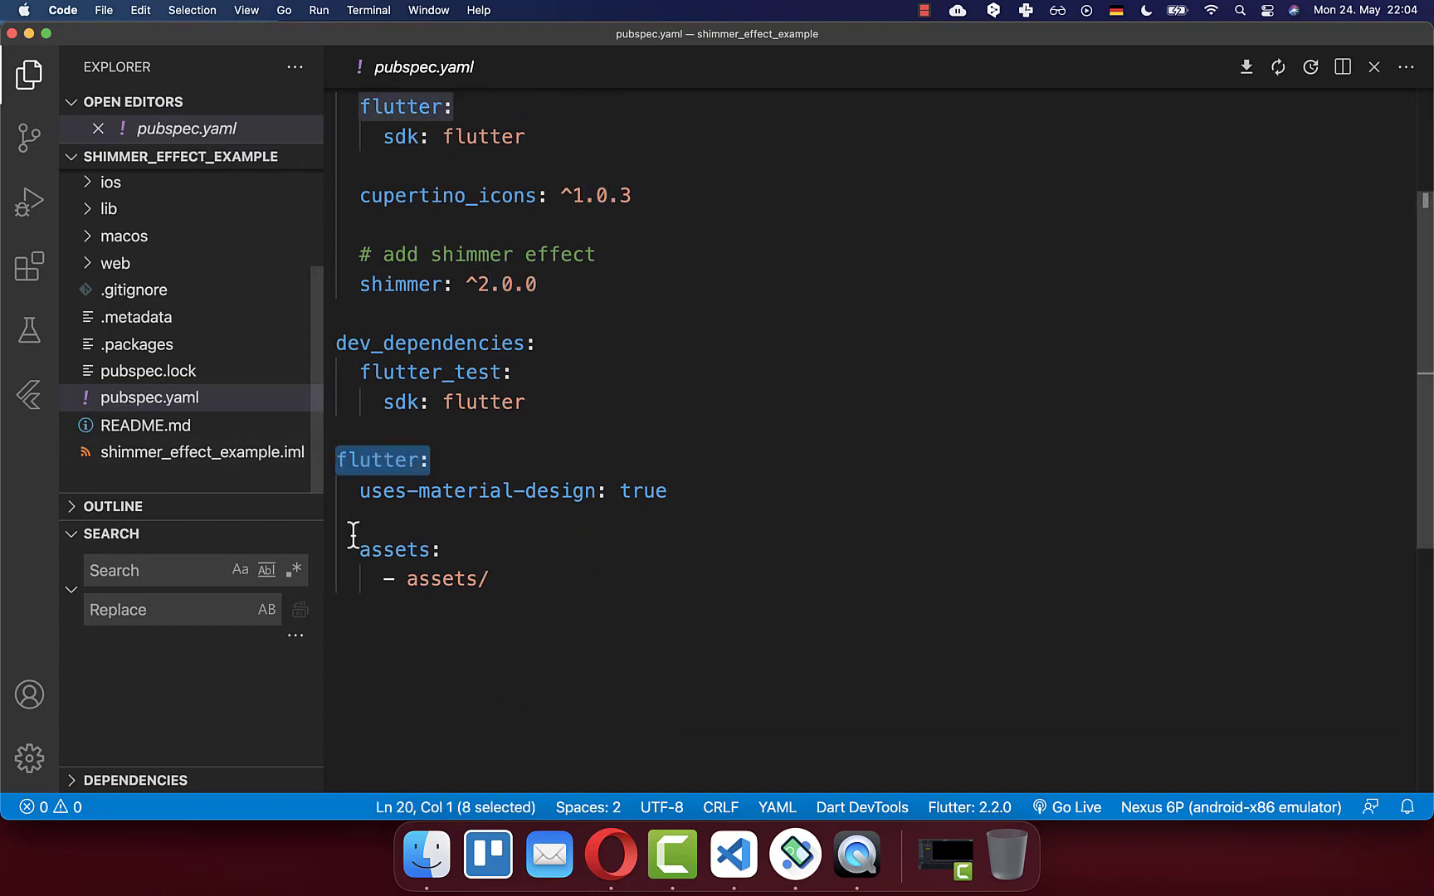
{"action": "left_click_drag", "start_coordinate": [350, 551], "coordinate": [541, 571]}
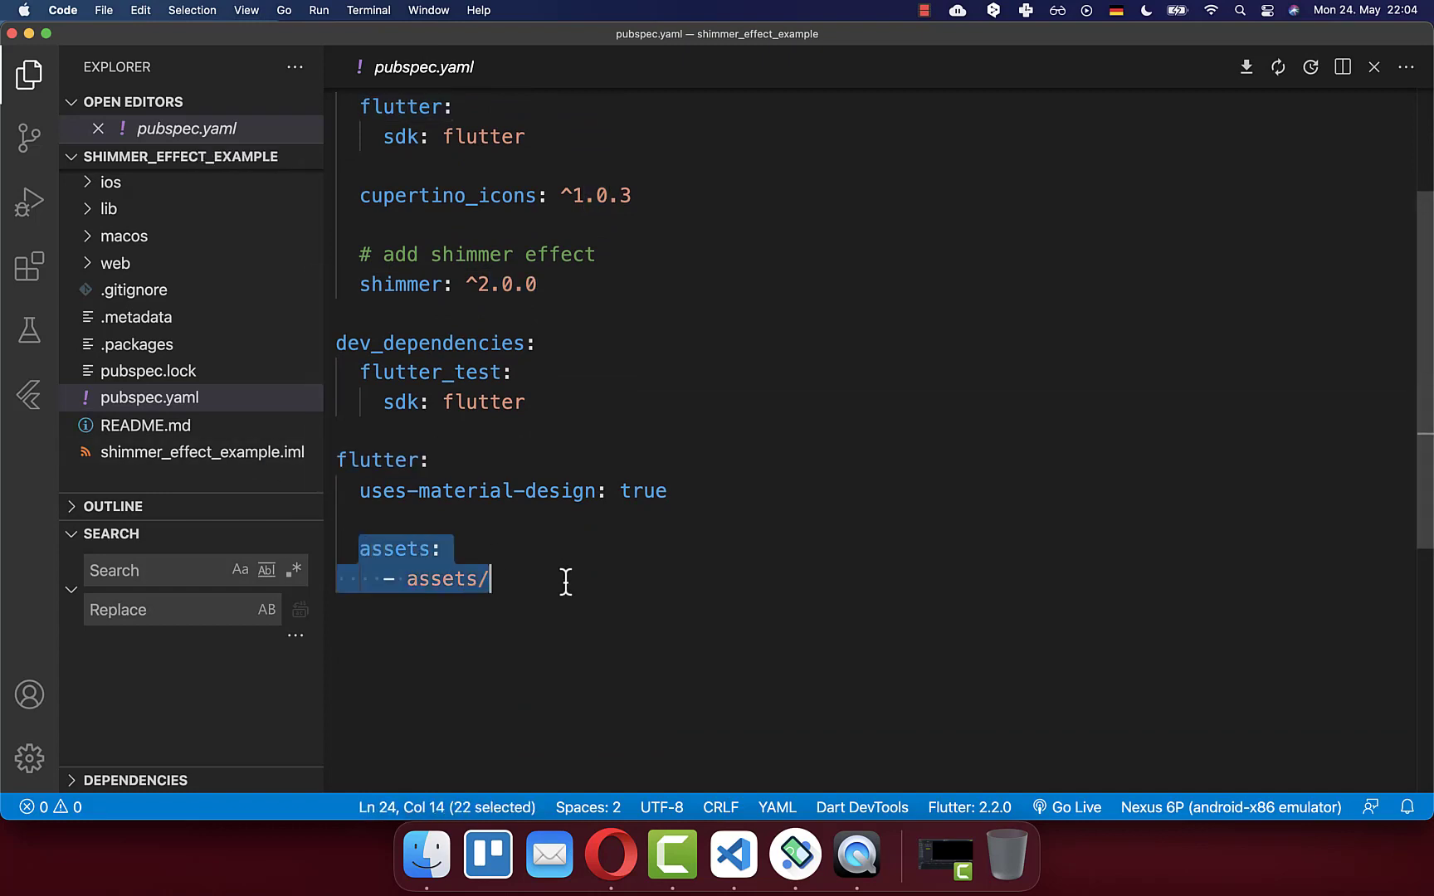
{"action": "key", "text": "Up"}
{"action": "key", "text": "Up"}
{"action": "key", "text": "Up"}
{"action": "double_click", "coordinate": [444, 579]}
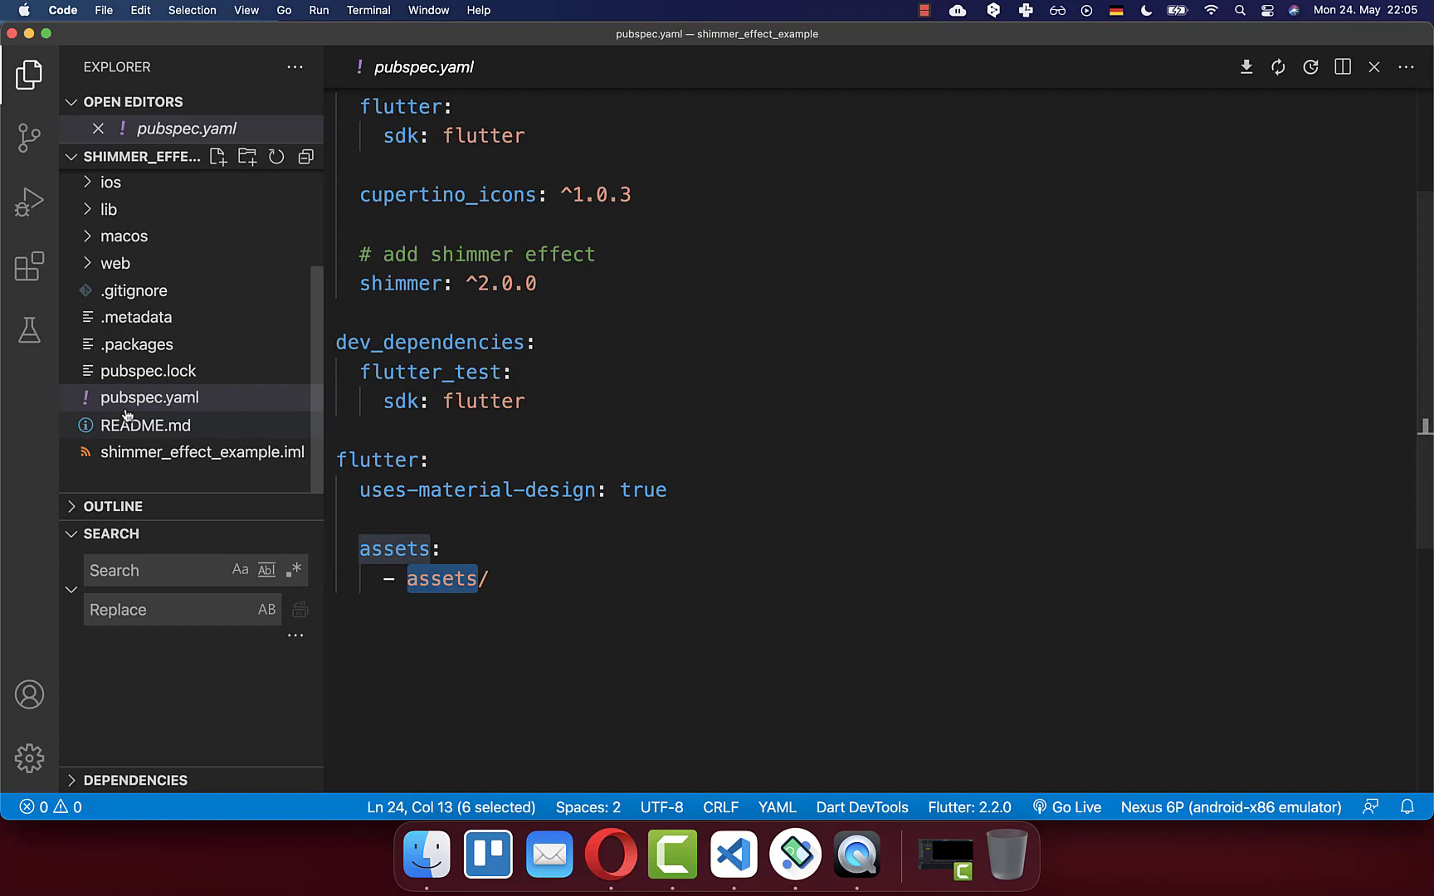
{"action": "scroll", "coordinate": [123, 400], "scroll_direction": "up", "scroll_amount": 3}
Expand the assets folder and preview apple.png, then tiktok.png
{"action": "left_click", "coordinate": [84, 266]}
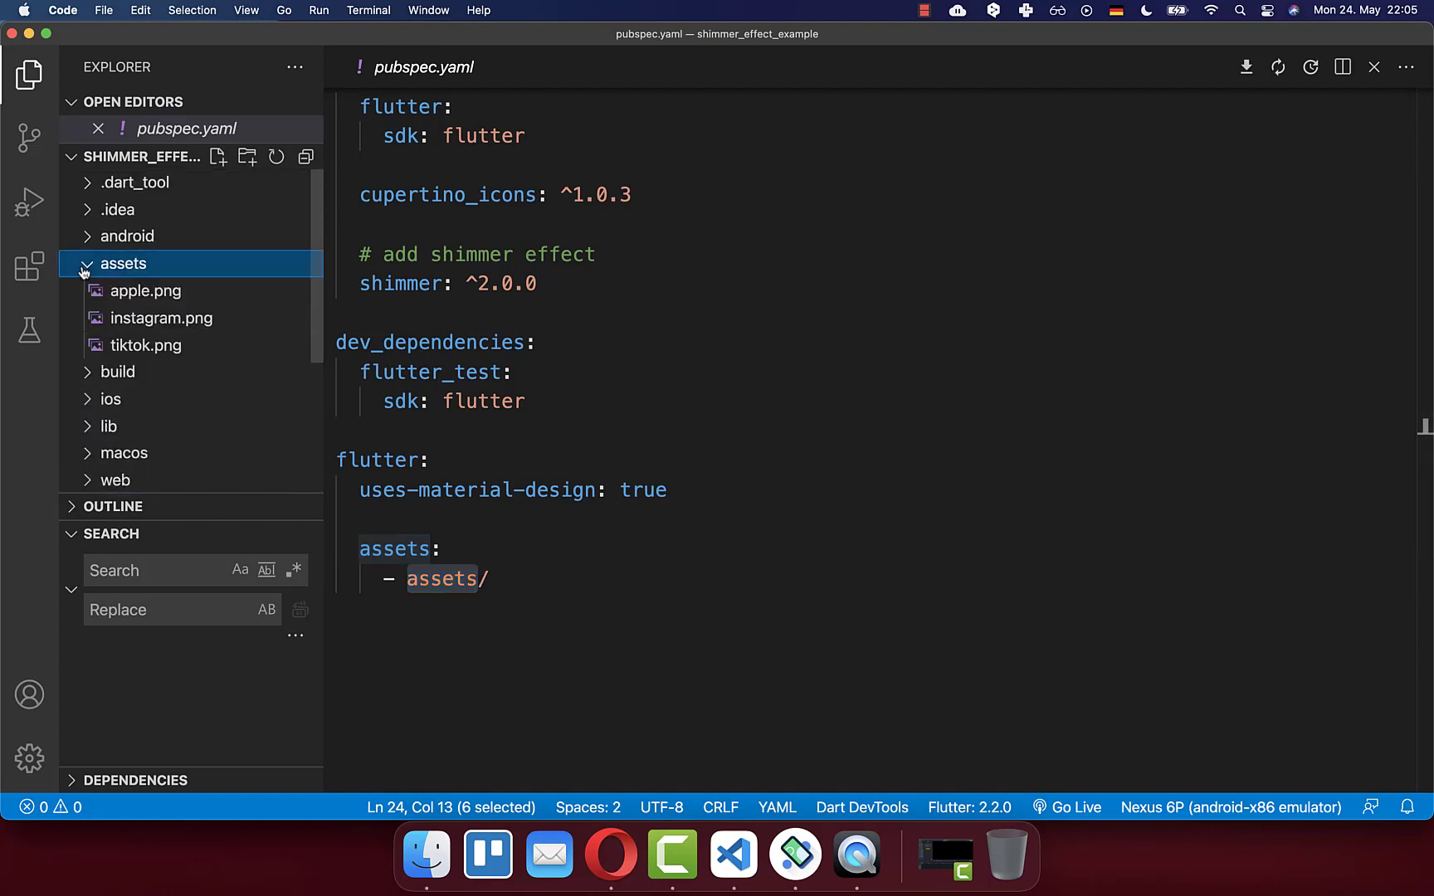
{"action": "left_click", "coordinate": [124, 293]}
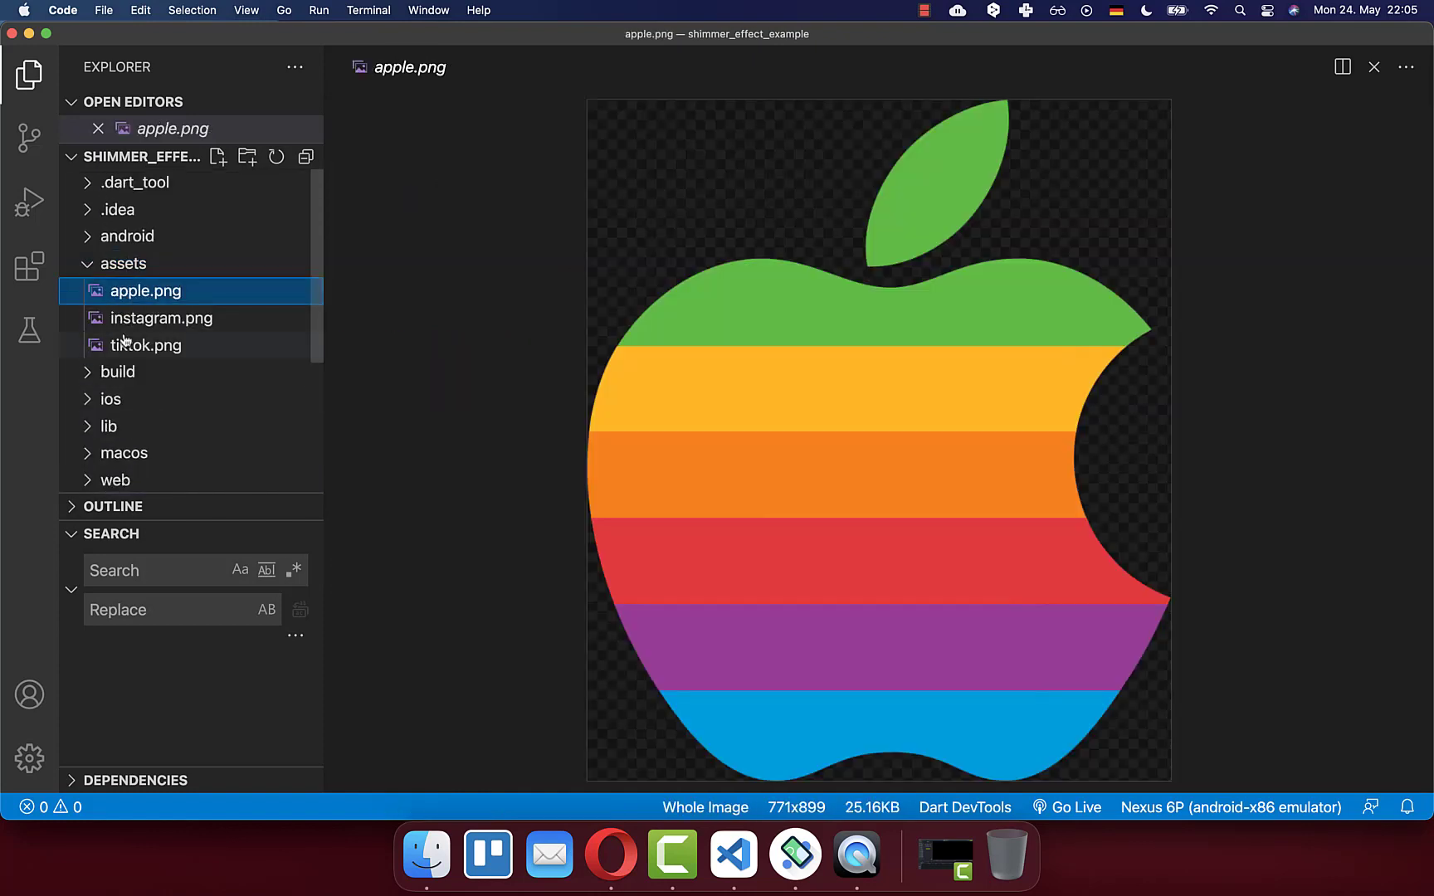
{"action": "left_click", "coordinate": [131, 354]}
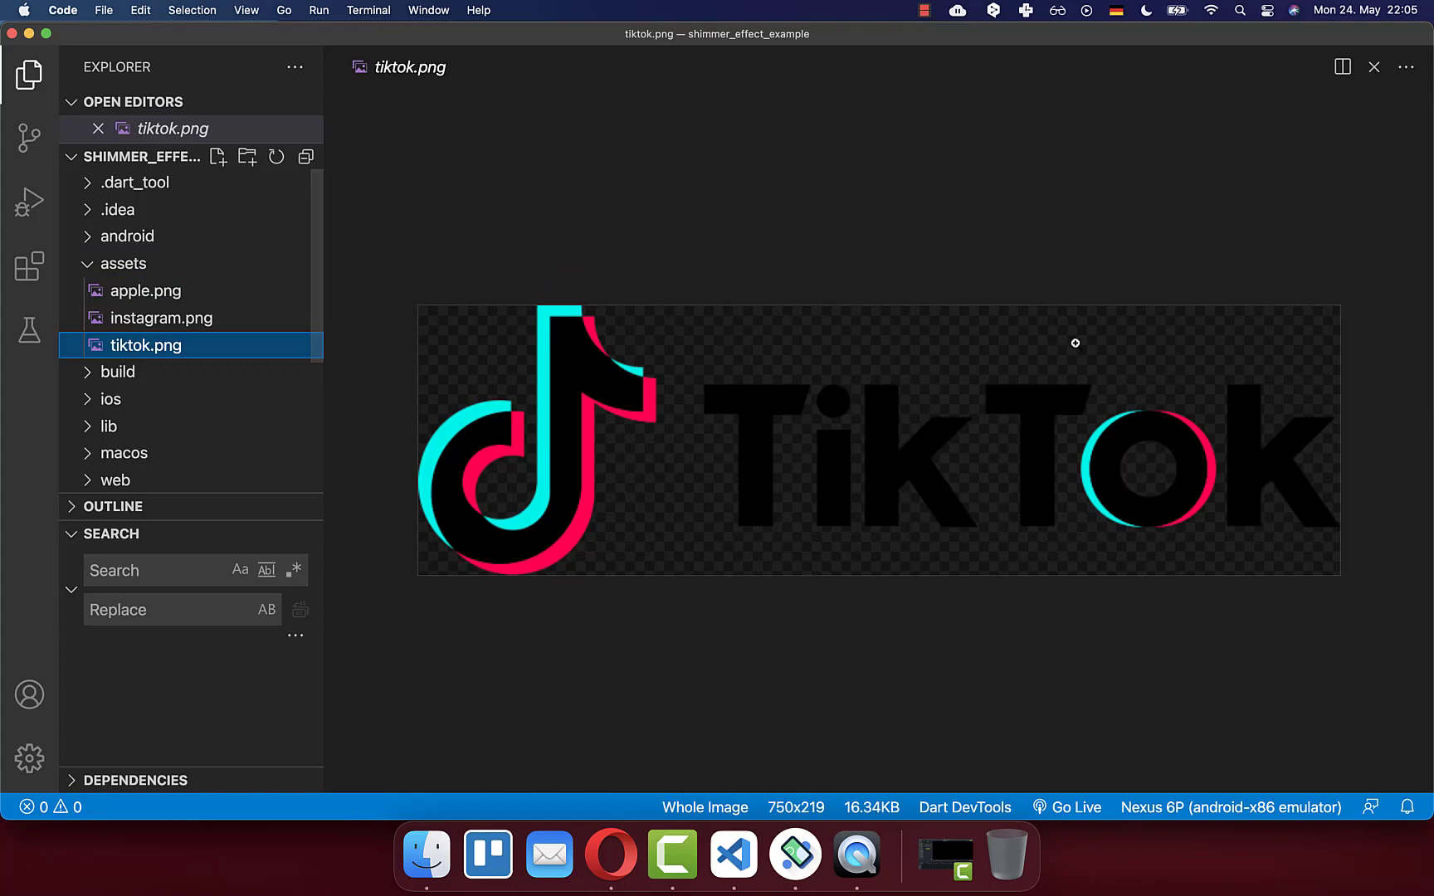